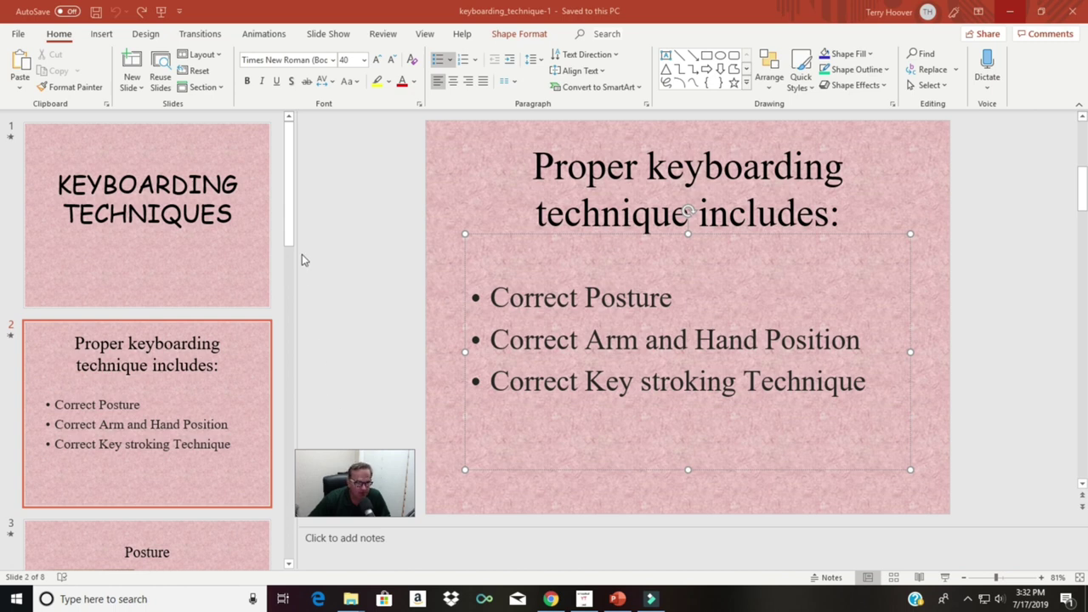
Click and drag in the slide area to adjust the view before saving
click(287, 229)
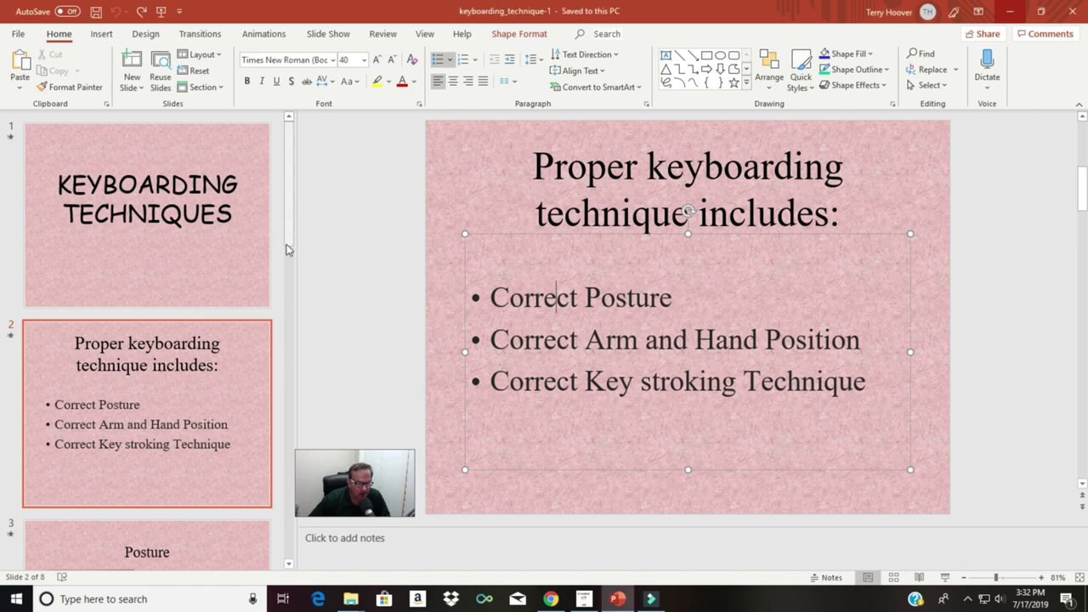
click(286, 562)
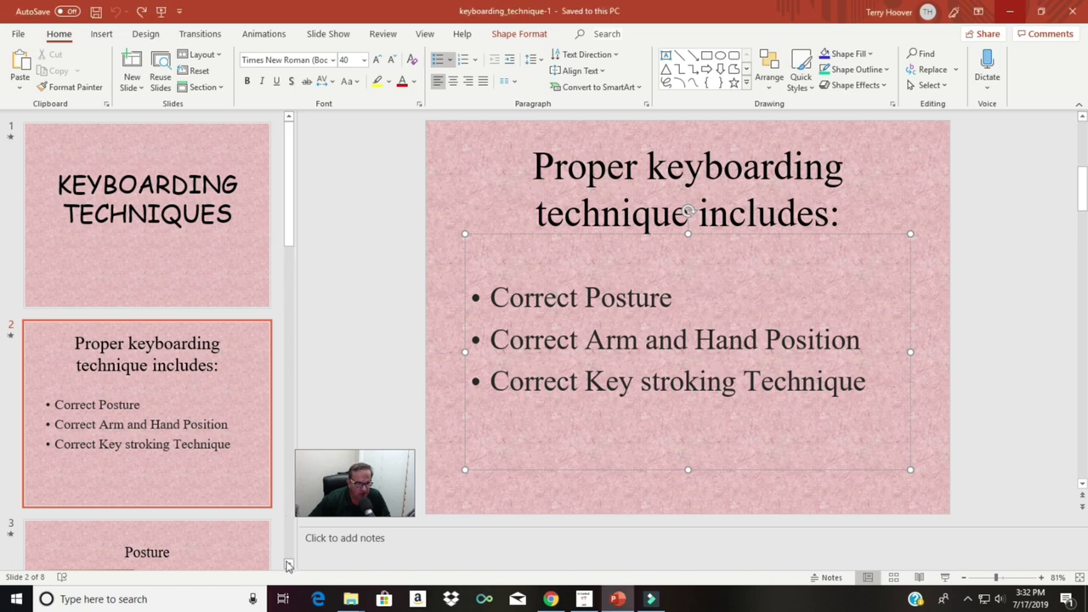
drag(286, 562, 287, 565)
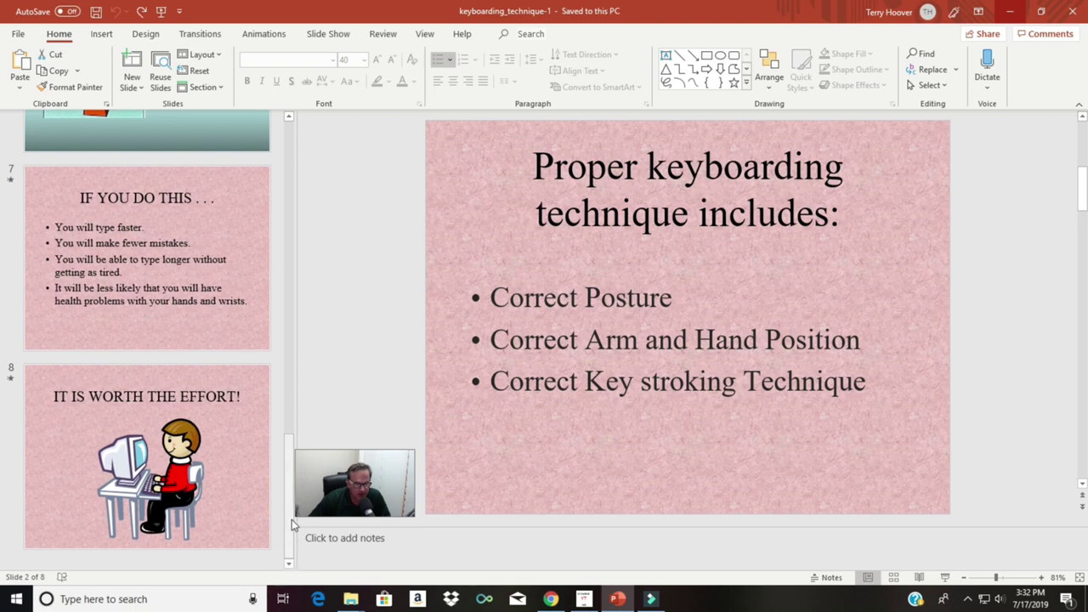
drag(292, 519, 274, 188)
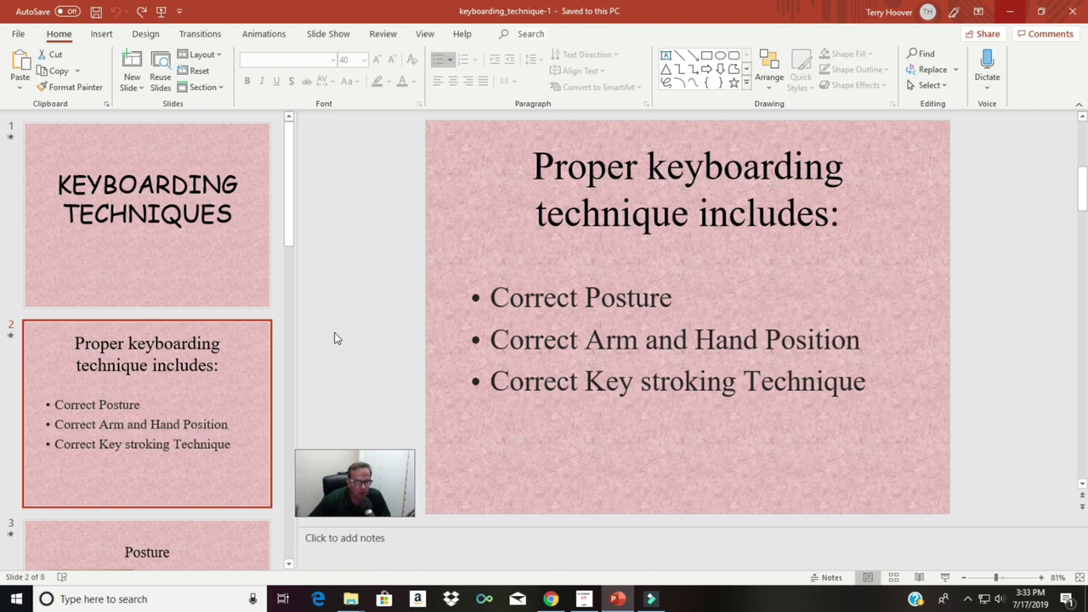
Save as PowerPoint Presentation (*.pptx), replacing keyboarding_technique-1 in Keyboarding Materials
click(16, 35)
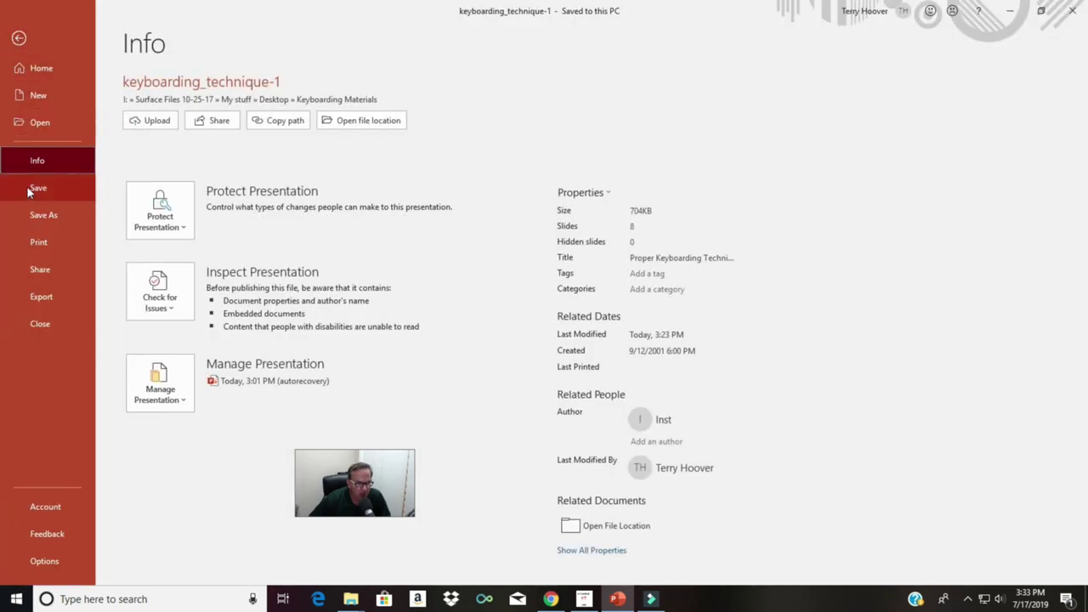
click(41, 219)
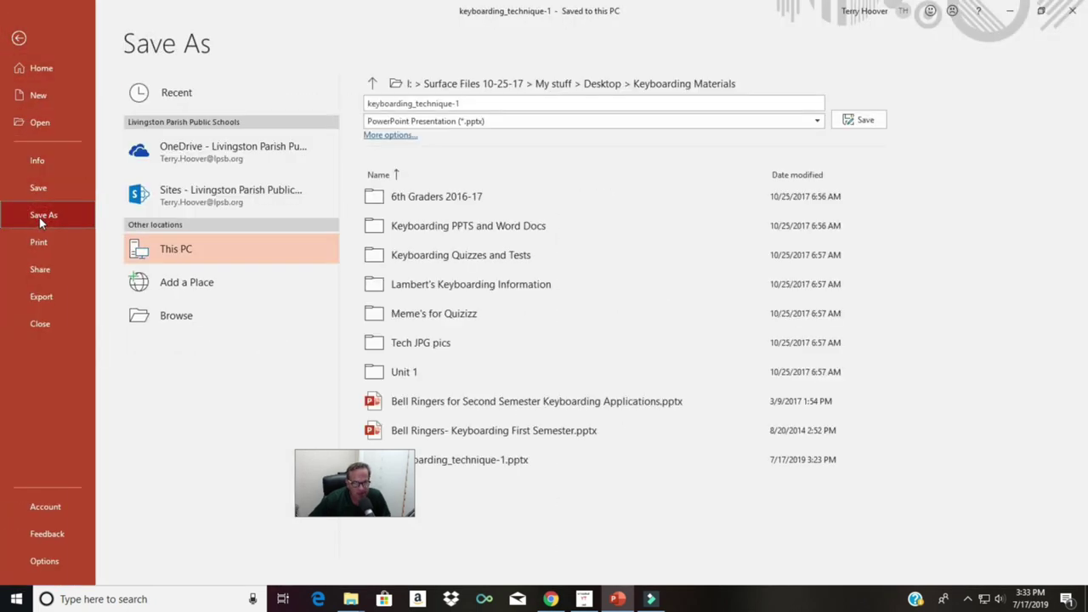
click(576, 122)
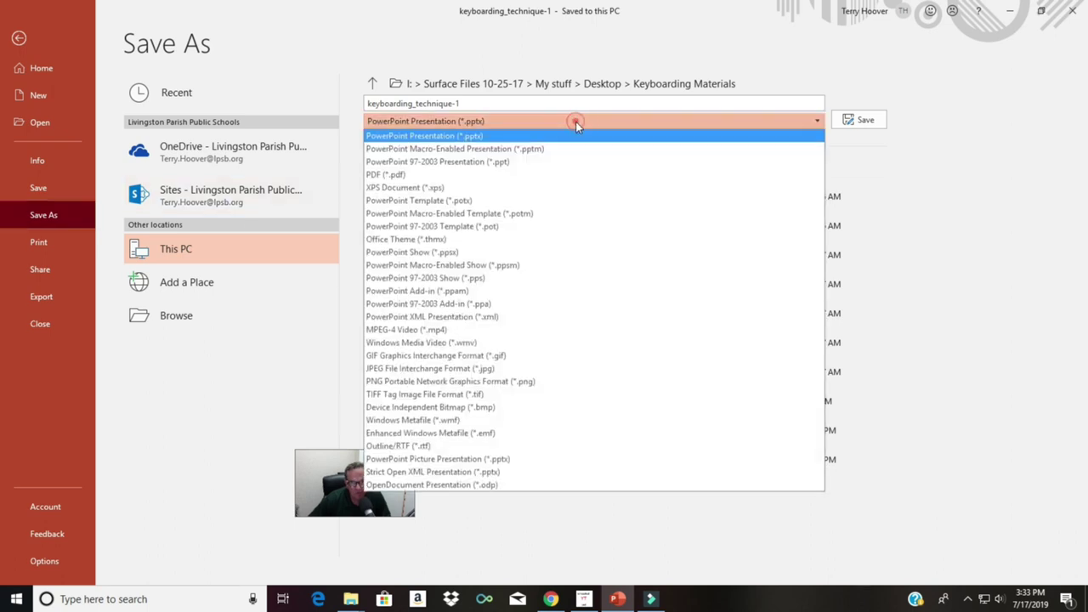
click(533, 138)
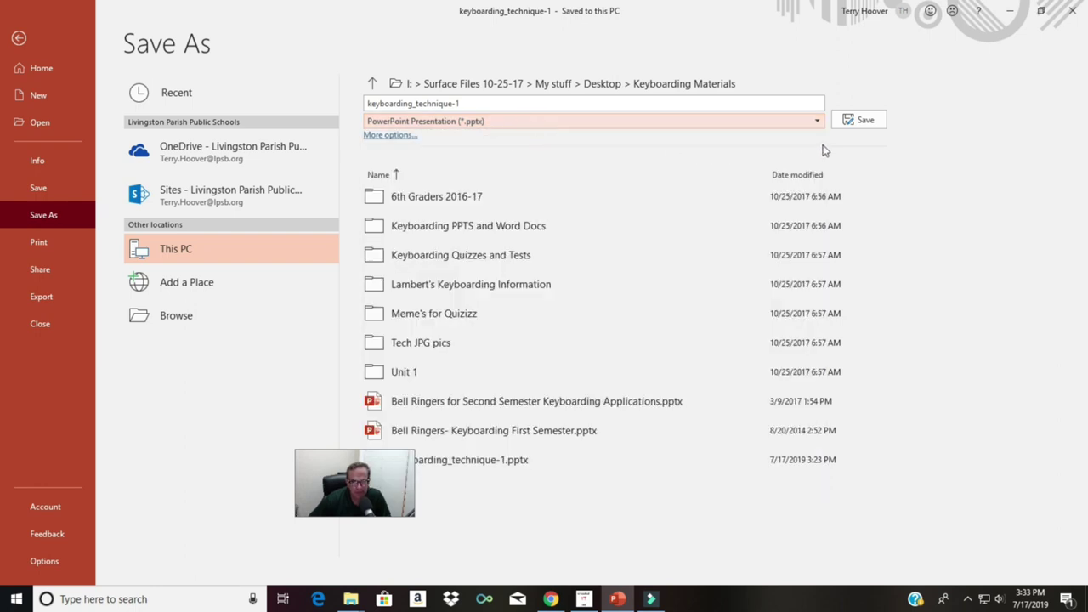
click(863, 120)
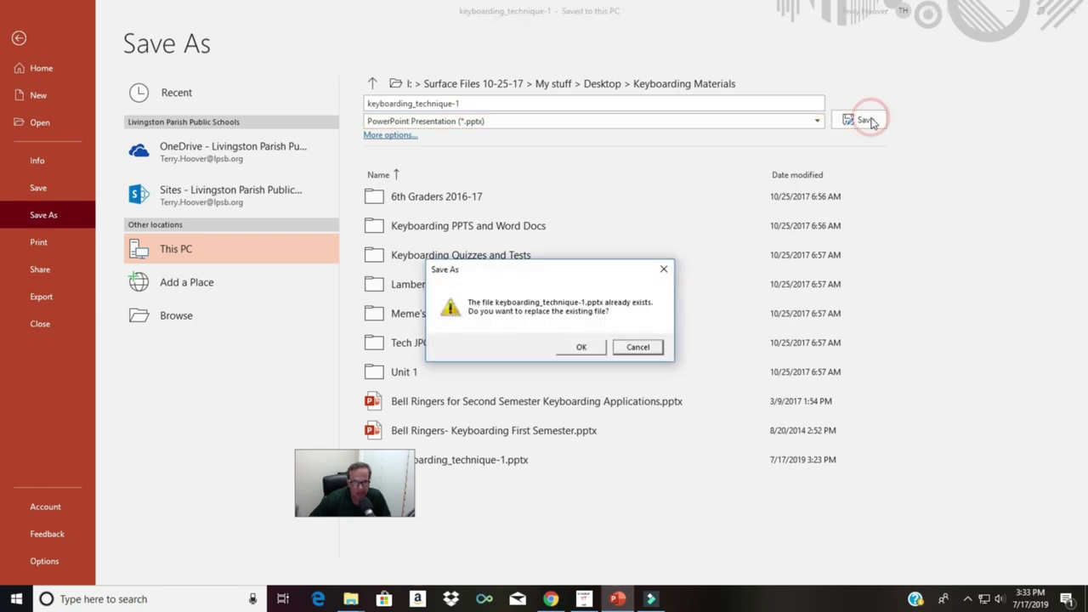
click(583, 347)
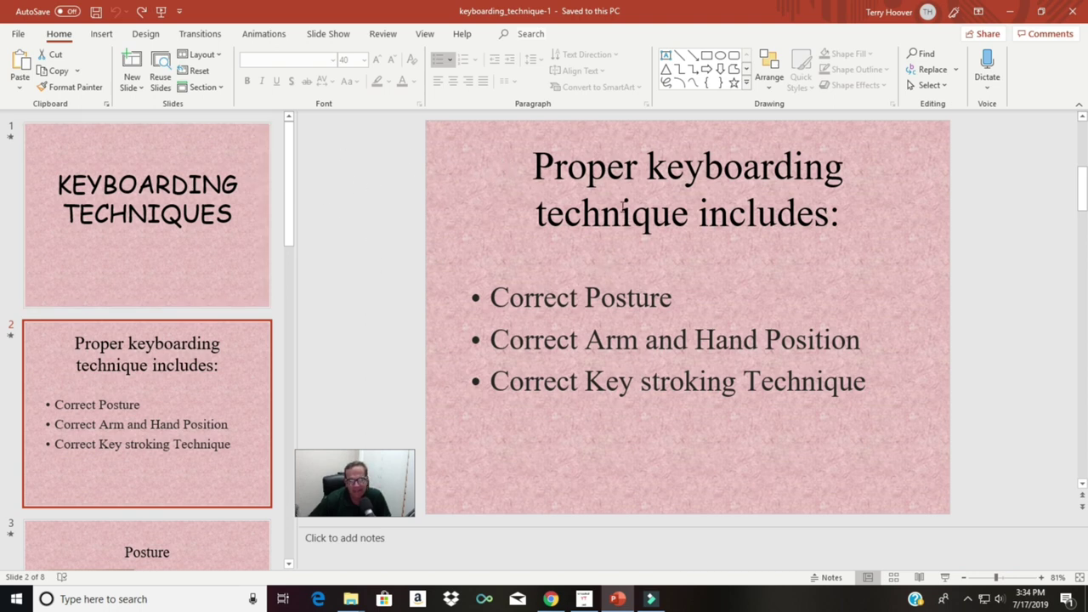
Apply the sixth, teal-and-grey Design theme, review the slides, then undo it
click(147, 35)
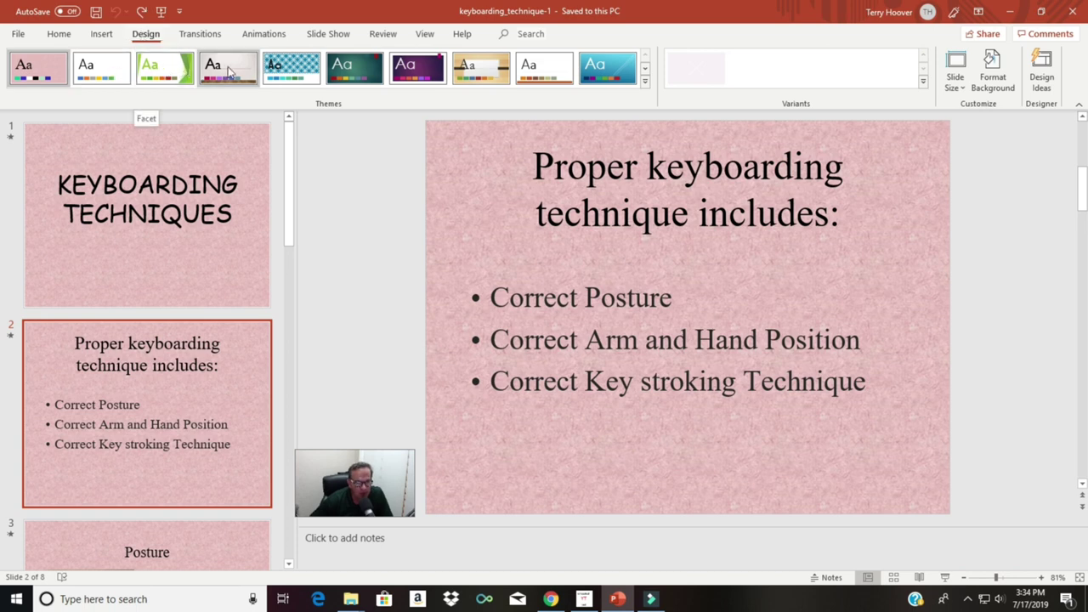
click(357, 74)
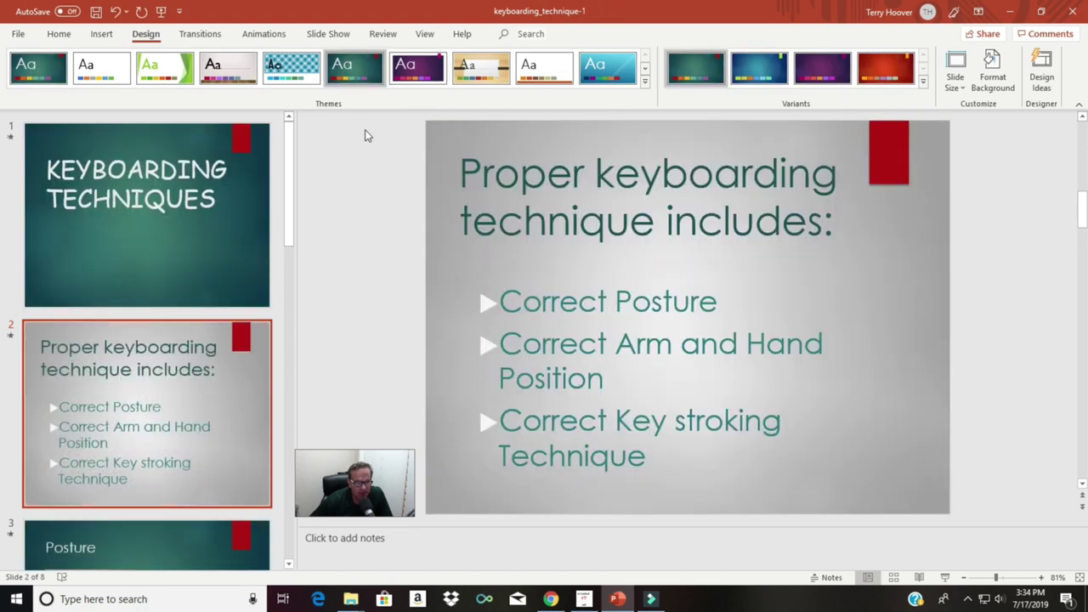
scroll(150, 430, down, 1)
scroll(150, 430, down, 8)
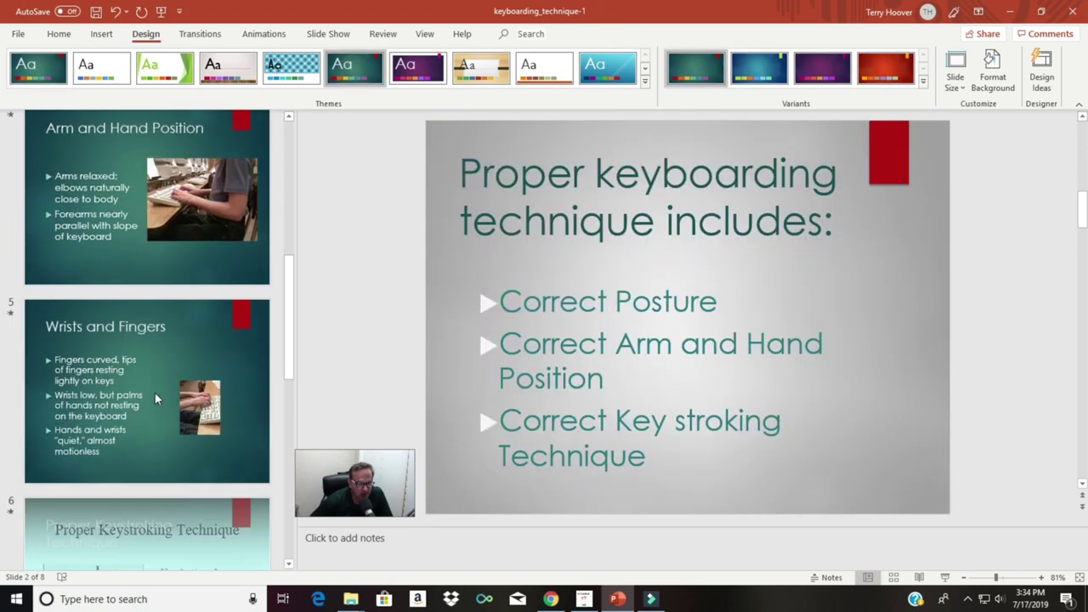
scroll(152, 393, down, 7)
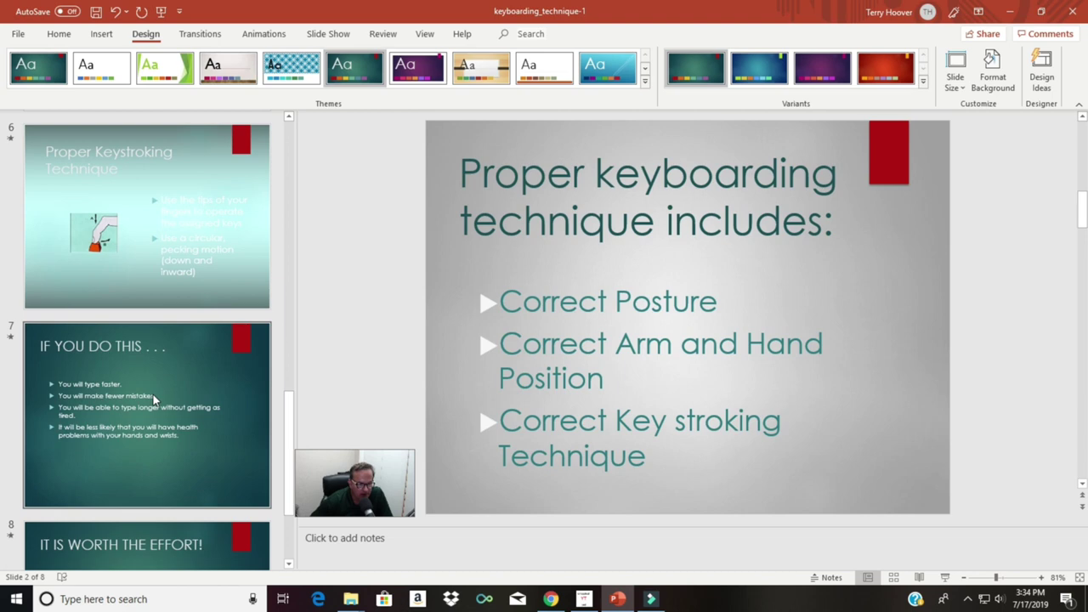
scroll(157, 392, up, 15)
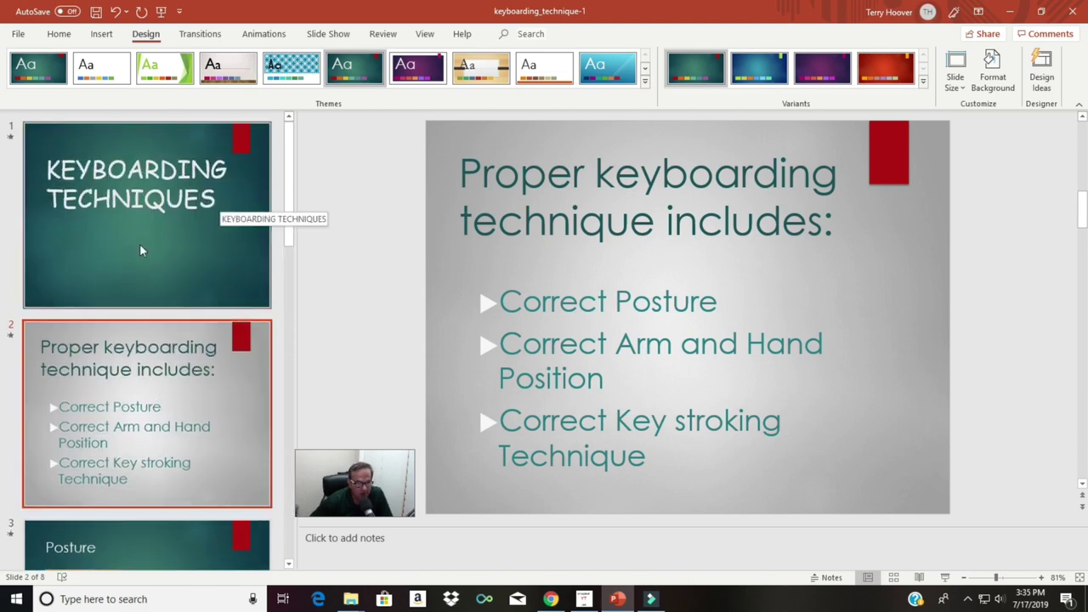
click(115, 11)
Try the purple Ion theme, then apply the red Main Event theme from the full gallery
scroll(158, 470, down, 6)
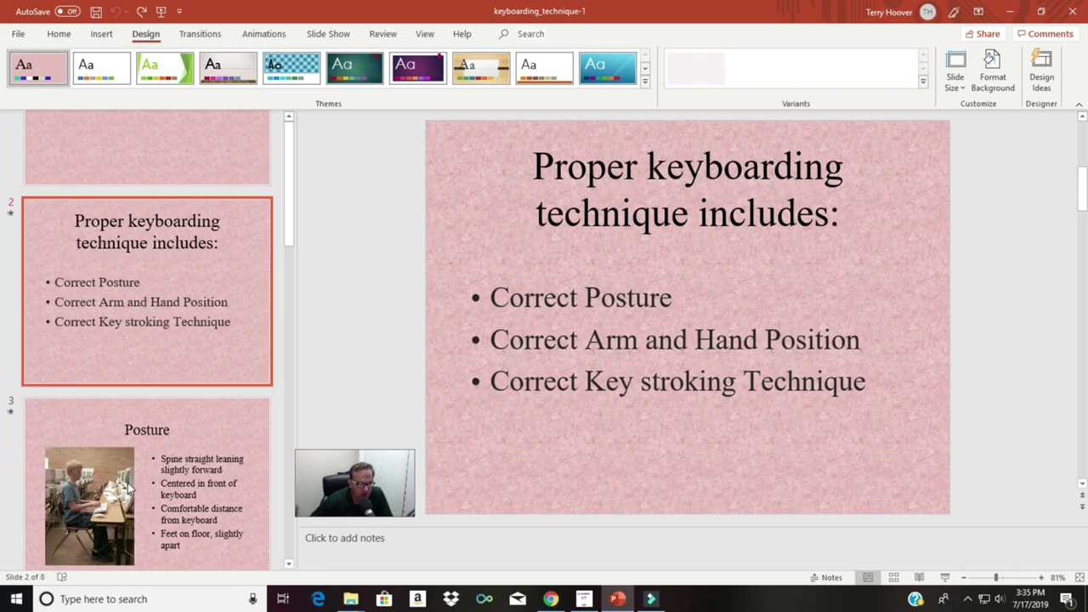
scroll(158, 470, up, 7)
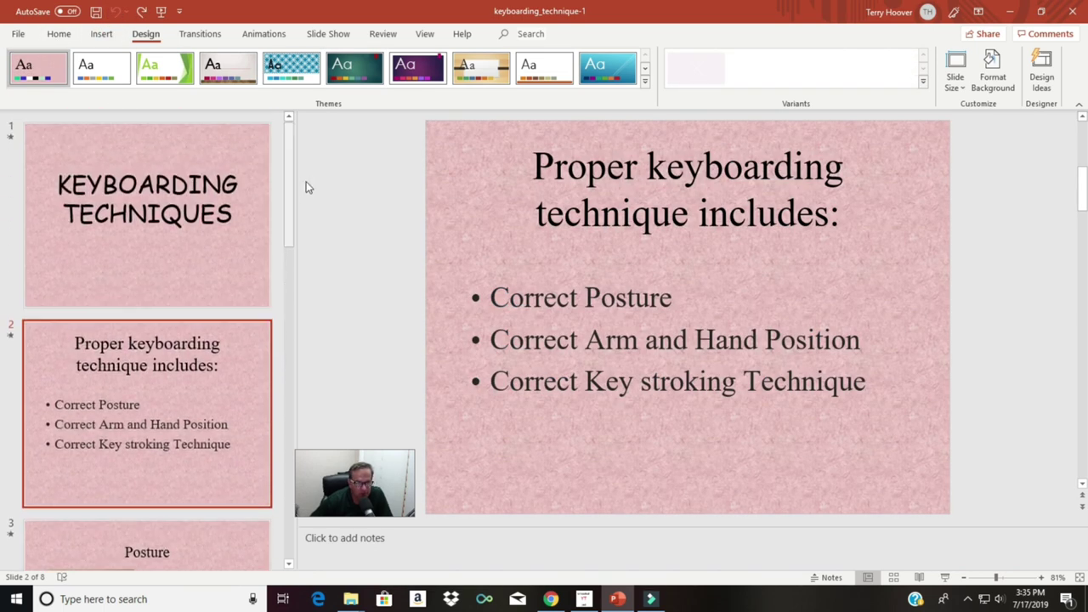
click(354, 68)
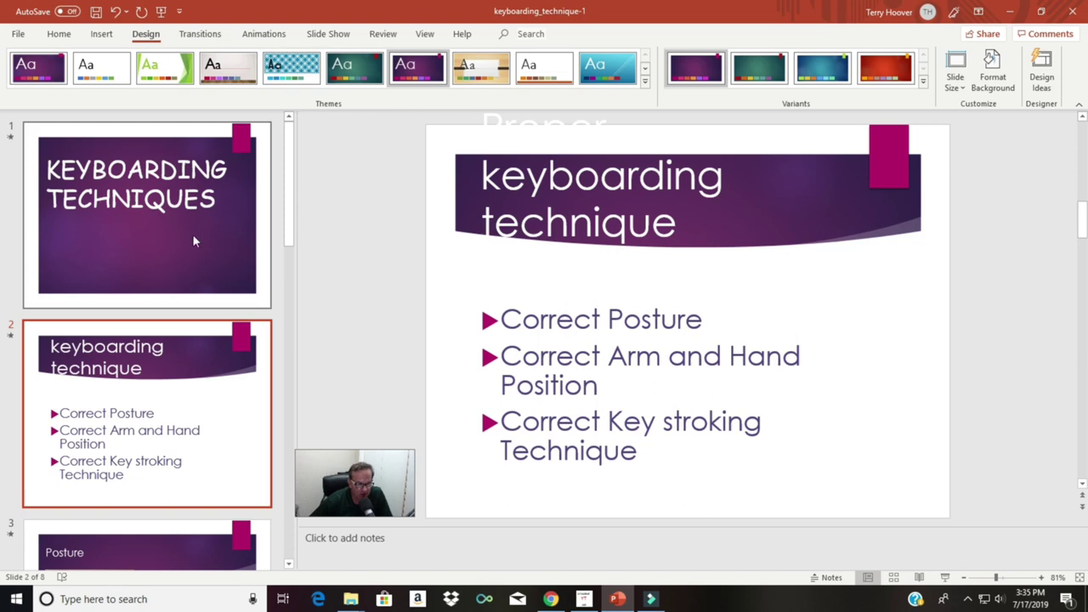
click(645, 82)
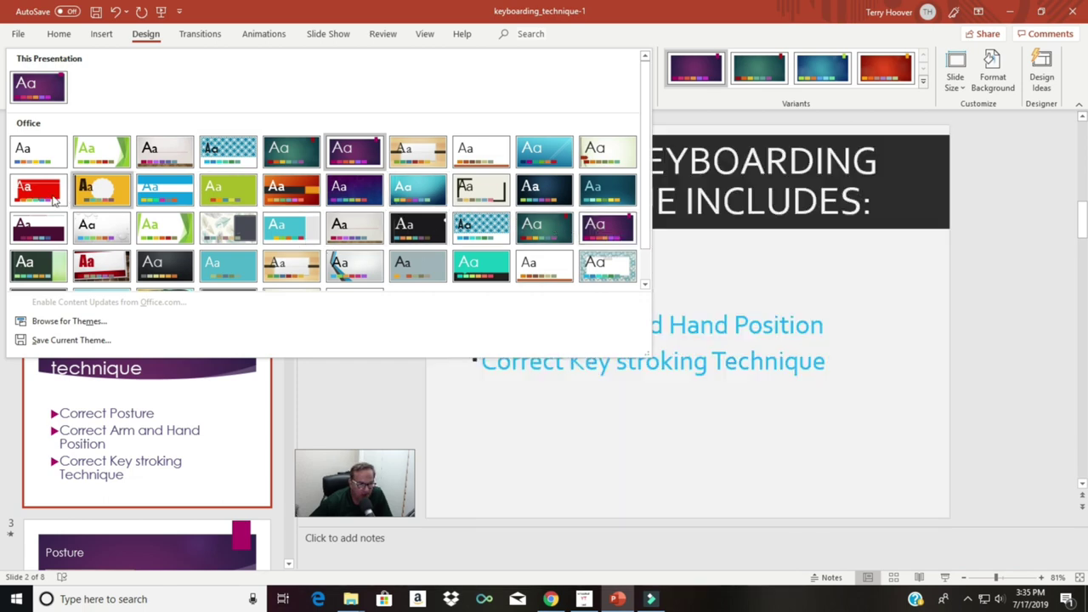
click(100, 266)
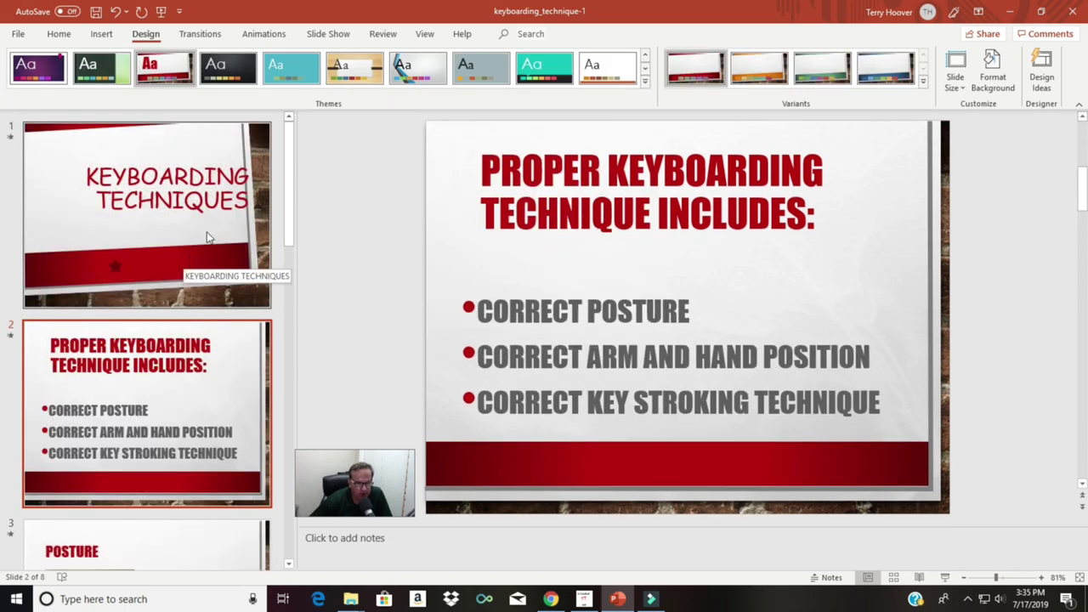
scroll(197, 415, down, 5)
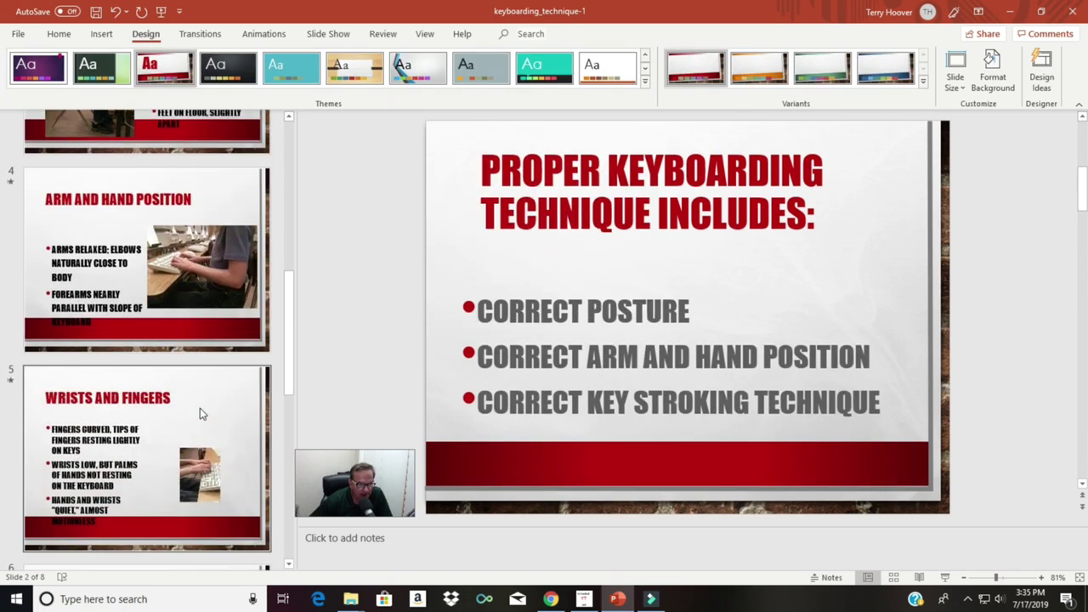
scroll(200, 414, down, 3)
scroll(200, 414, up, 3)
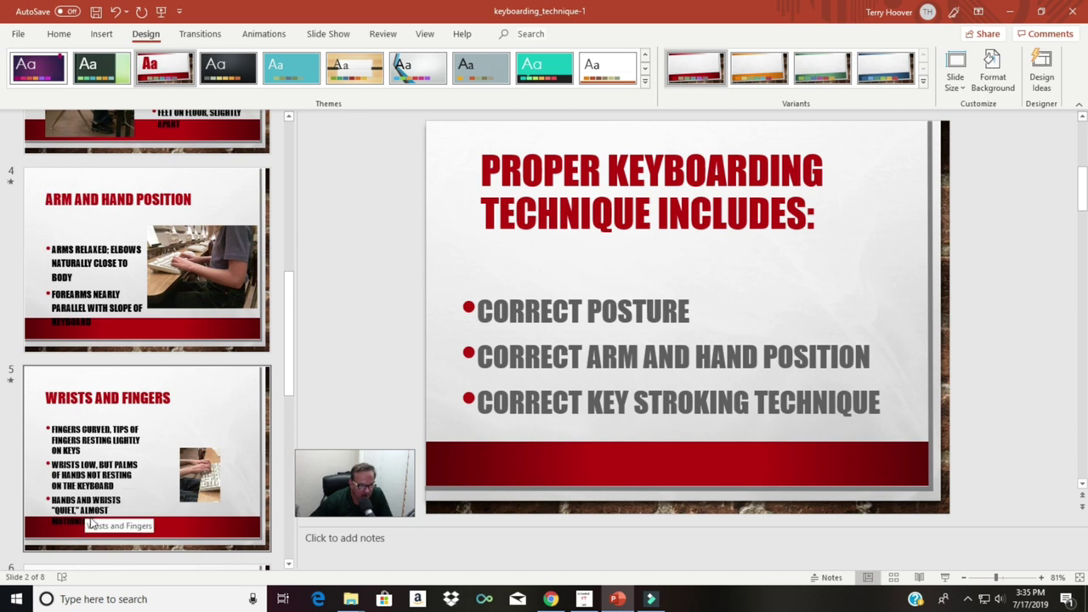
scroll(72, 455, down, 2)
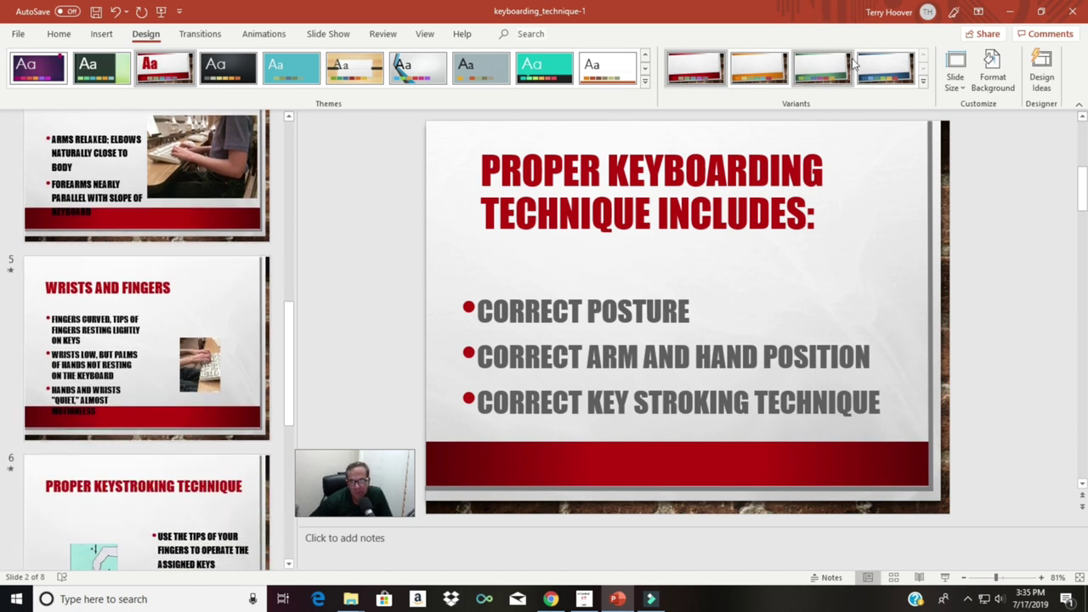
click(767, 62)
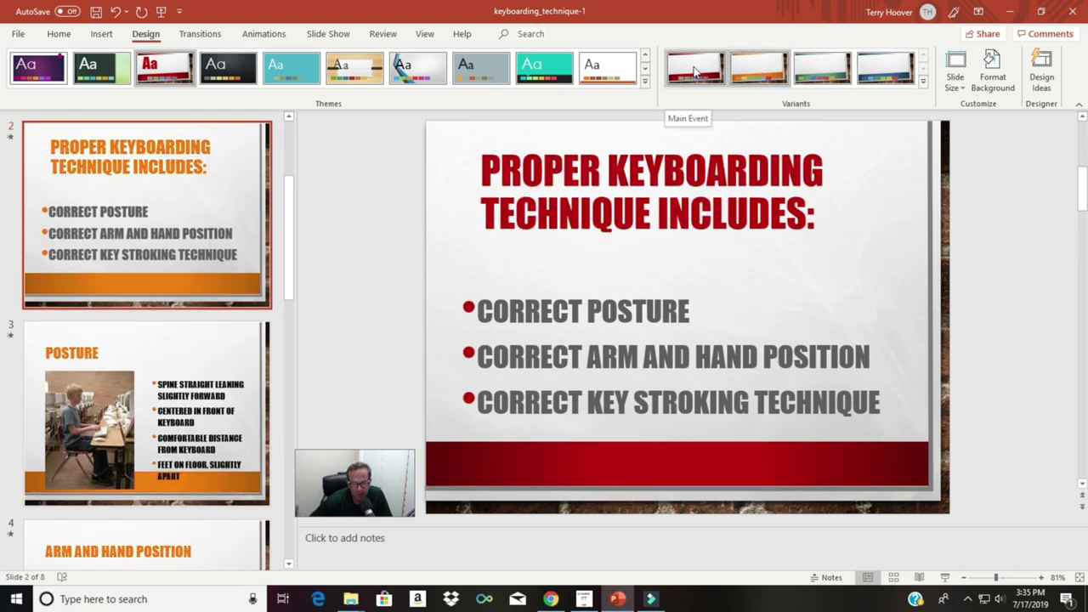
click(695, 69)
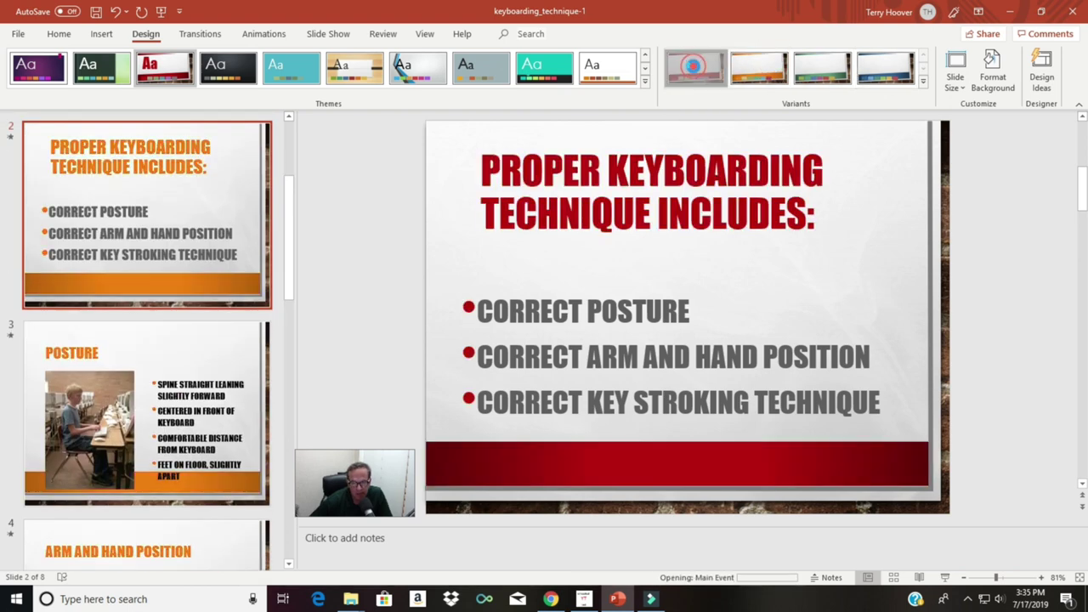
click(923, 83)
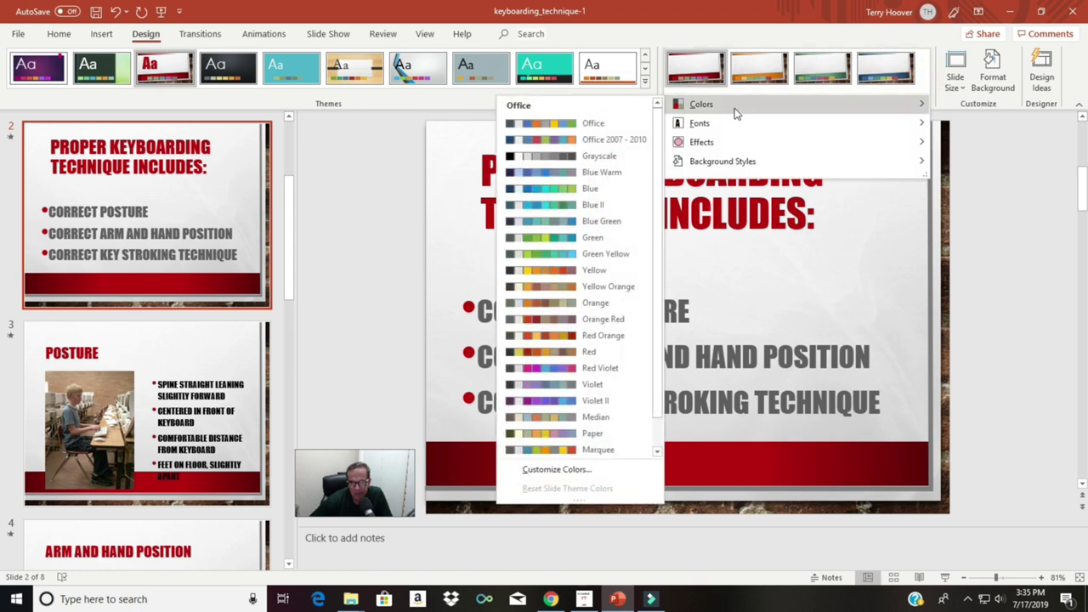
Browse Main Event variant Colors, Fonts, Effects and Background Styles without applying, then undo twice
mouse_move(728, 130)
mouse_move(719, 104)
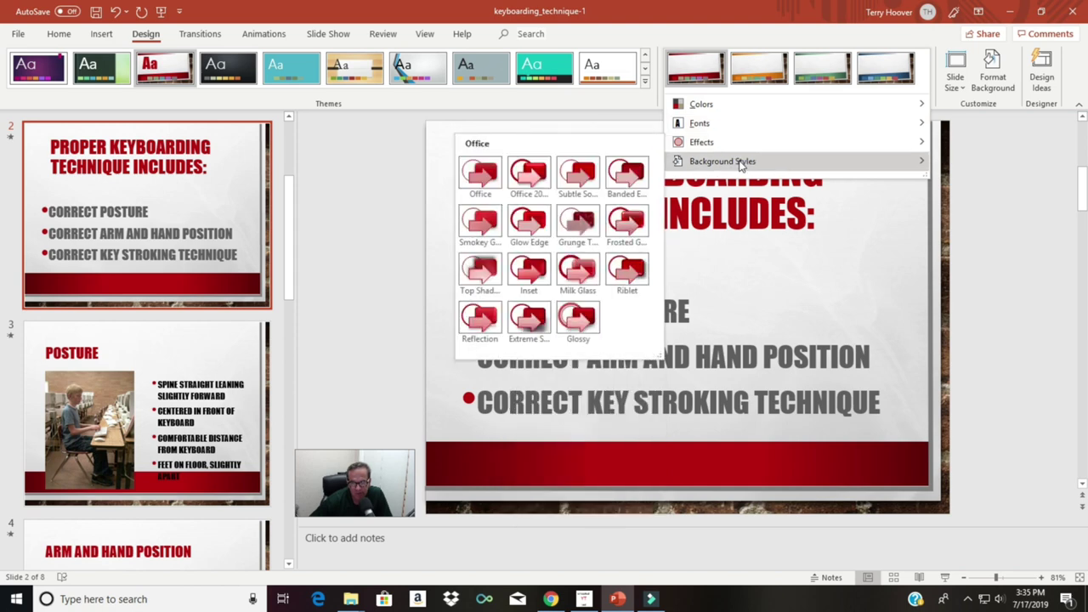
mouse_move(741, 165)
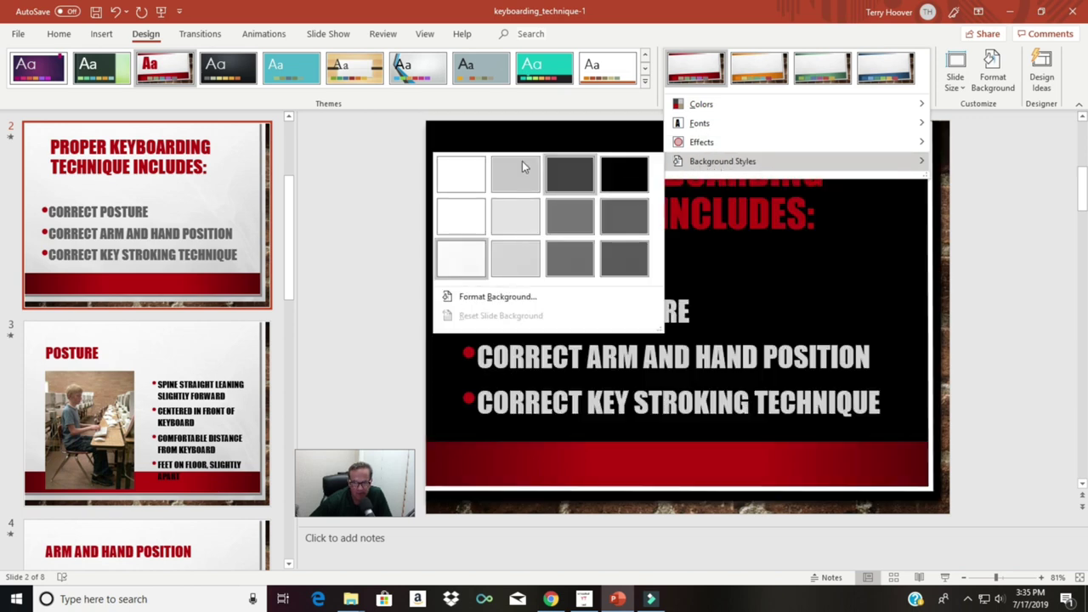
click(372, 167)
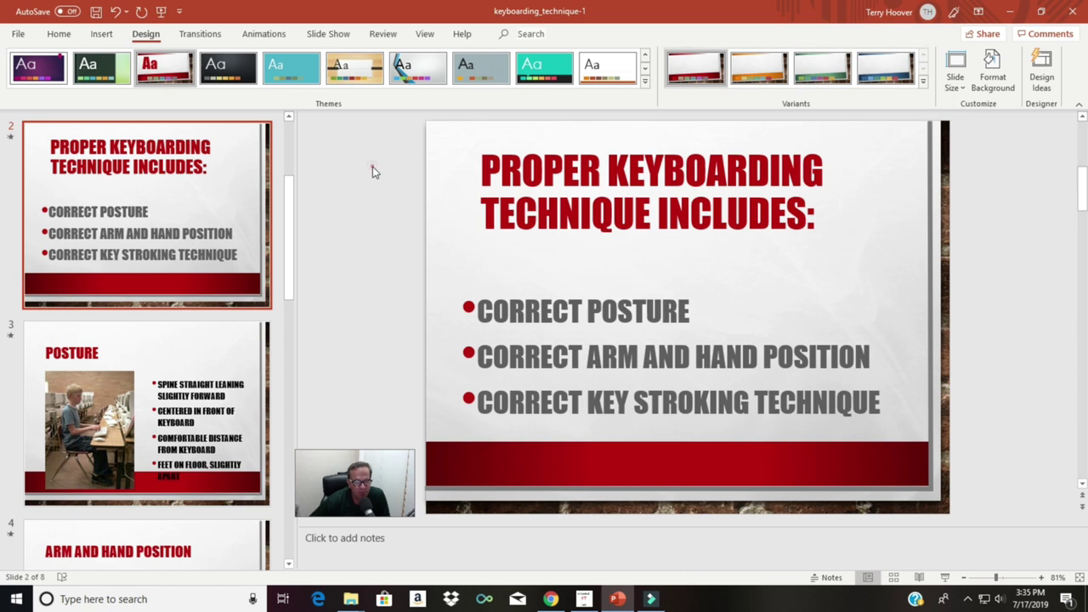
click(116, 10)
click(116, 10)
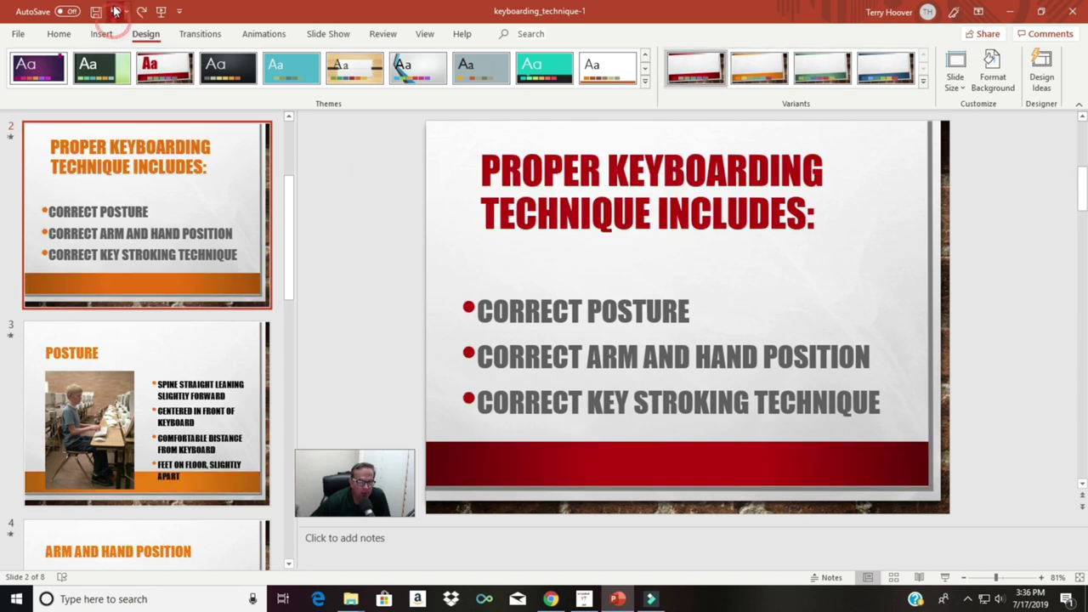
Undo back to the original pink textured design and show Design Ideas suggestions
click(117, 10)
click(117, 10)
click(116, 10)
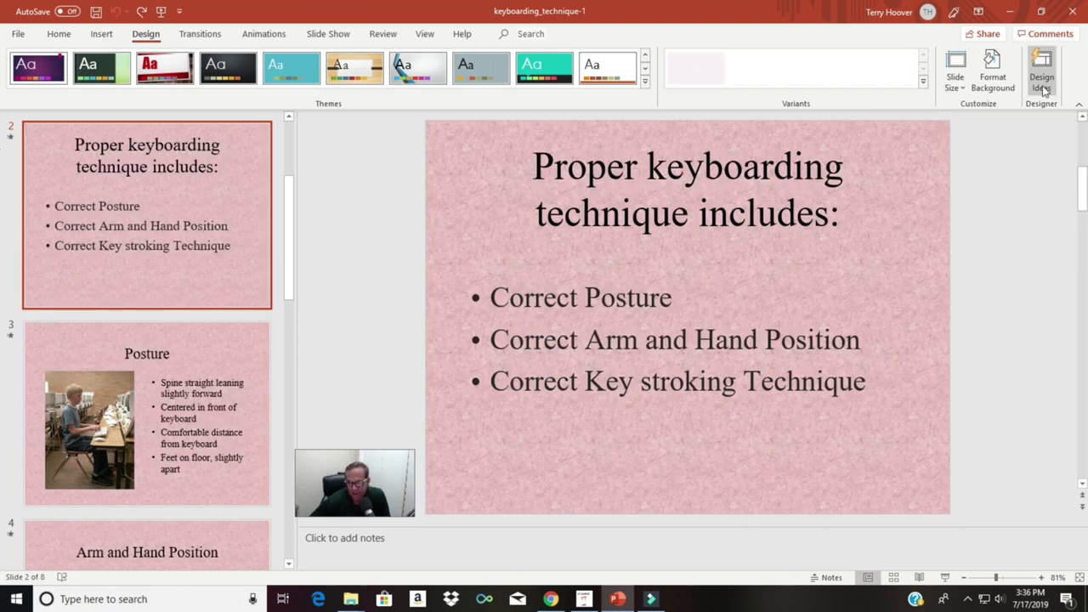
click(1042, 81)
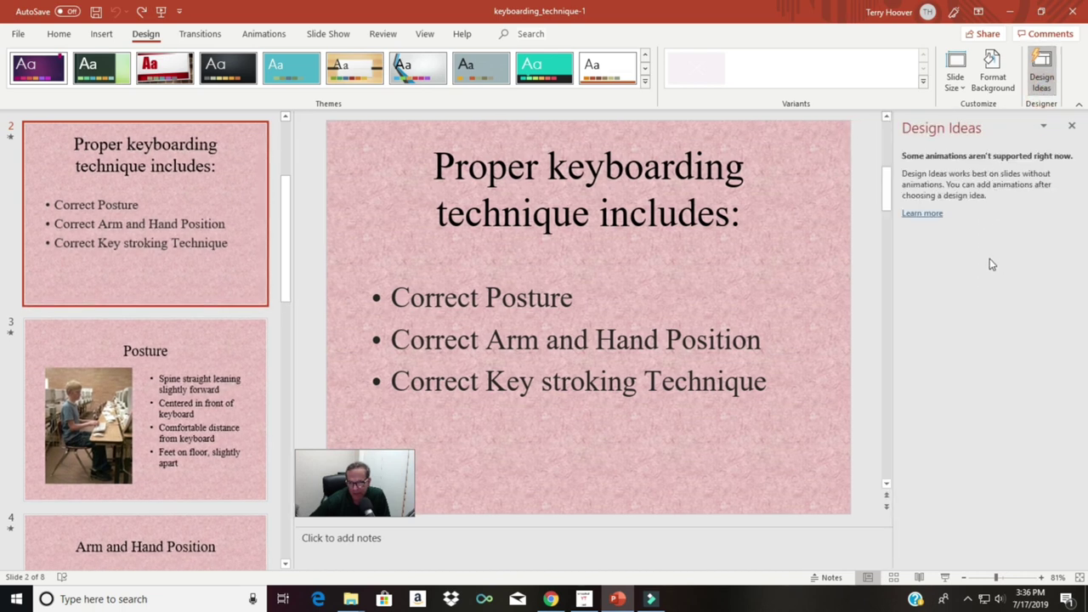
scroll(128, 187, up, 3)
Apply the green paint-splash Design Idea to the KEYBOARDING TECHNIQUES title slide
click(146, 184)
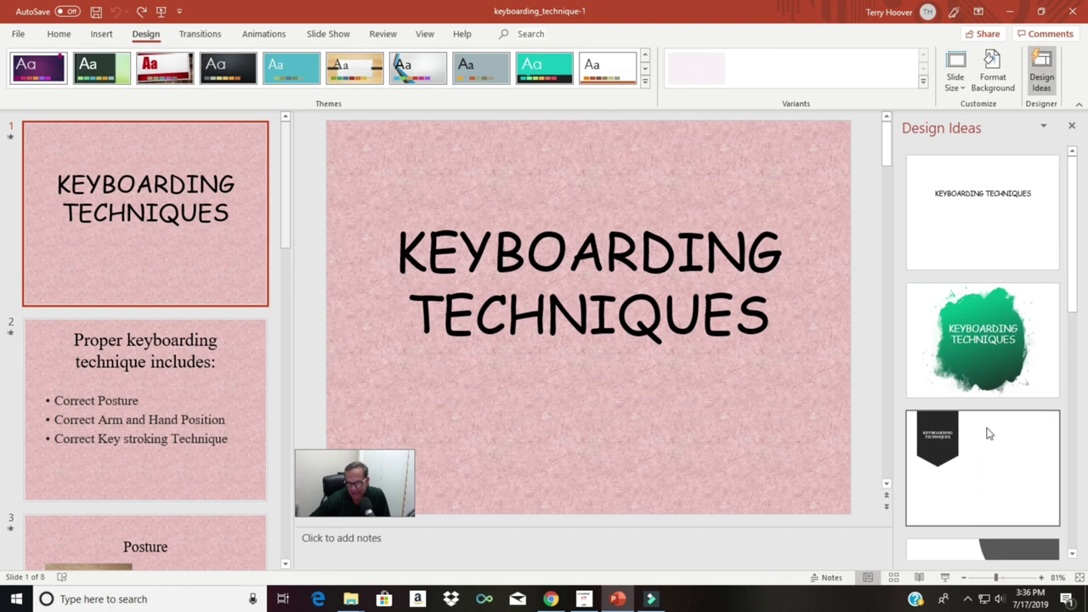
scroll(1011, 432, down, 2)
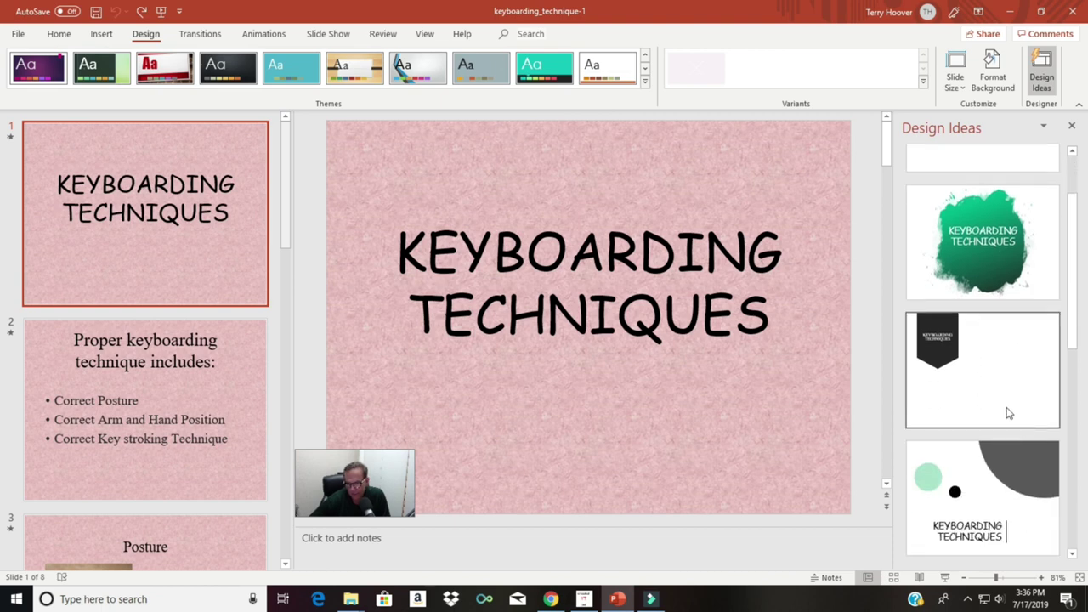
scroll(1007, 416, down, 5)
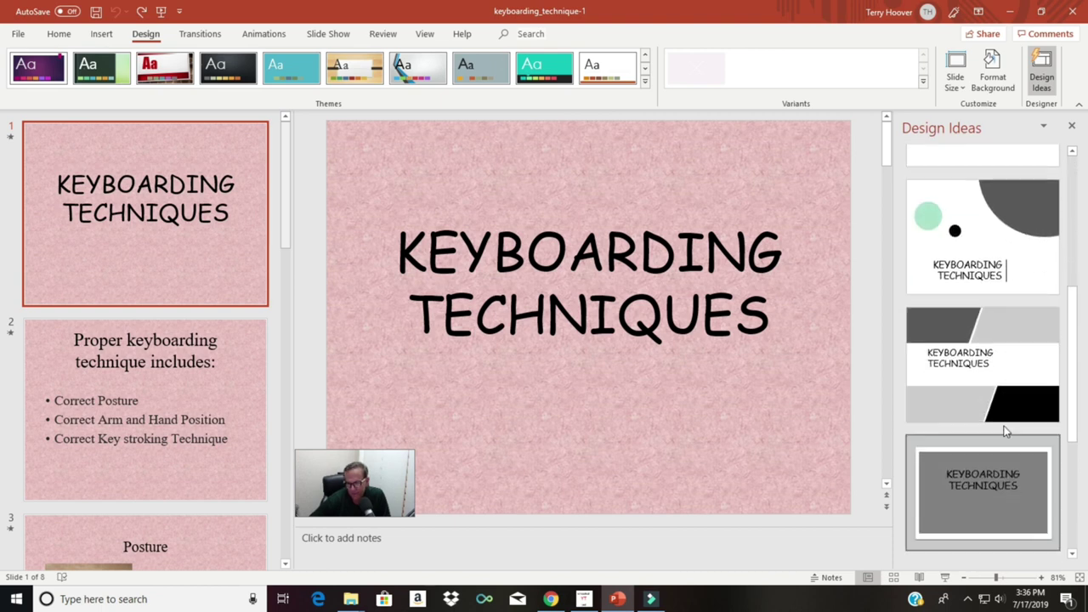
scroll(1006, 431, down, 2)
scroll(1005, 431, down, 3)
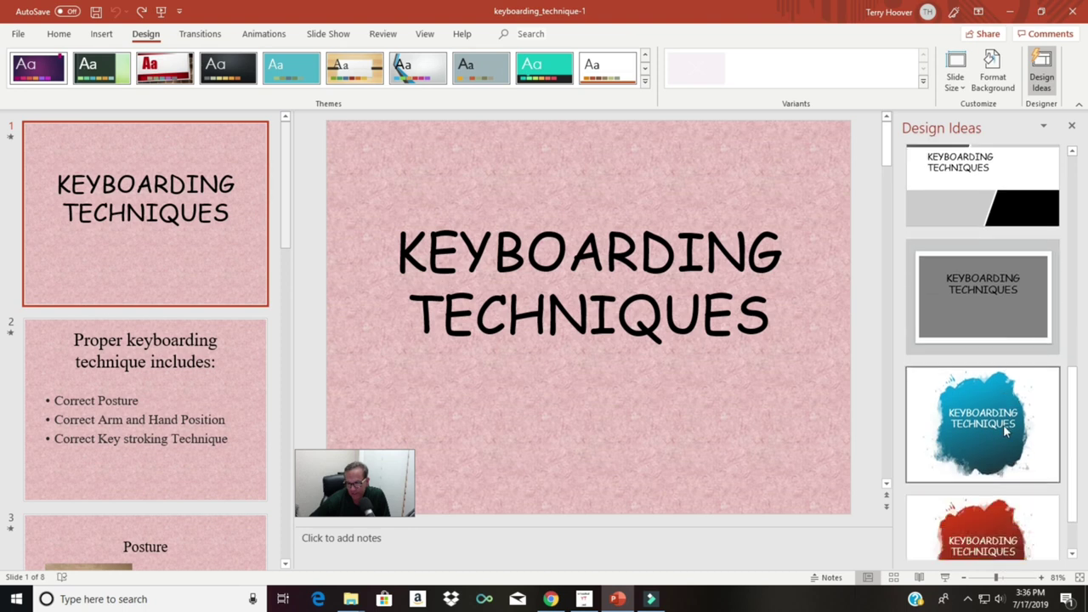
scroll(995, 472, up, 10)
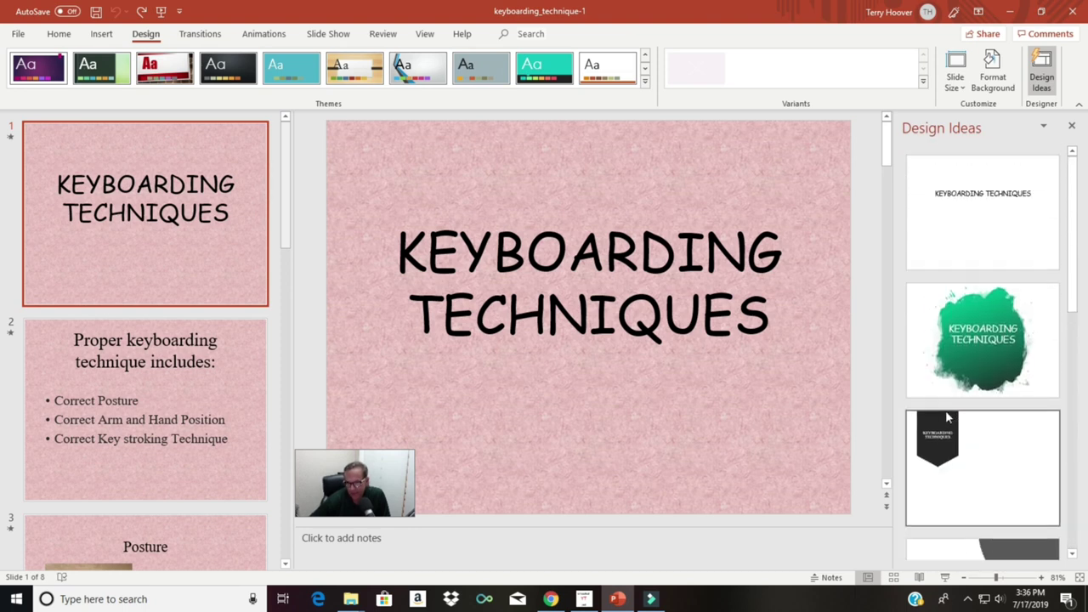
click(973, 353)
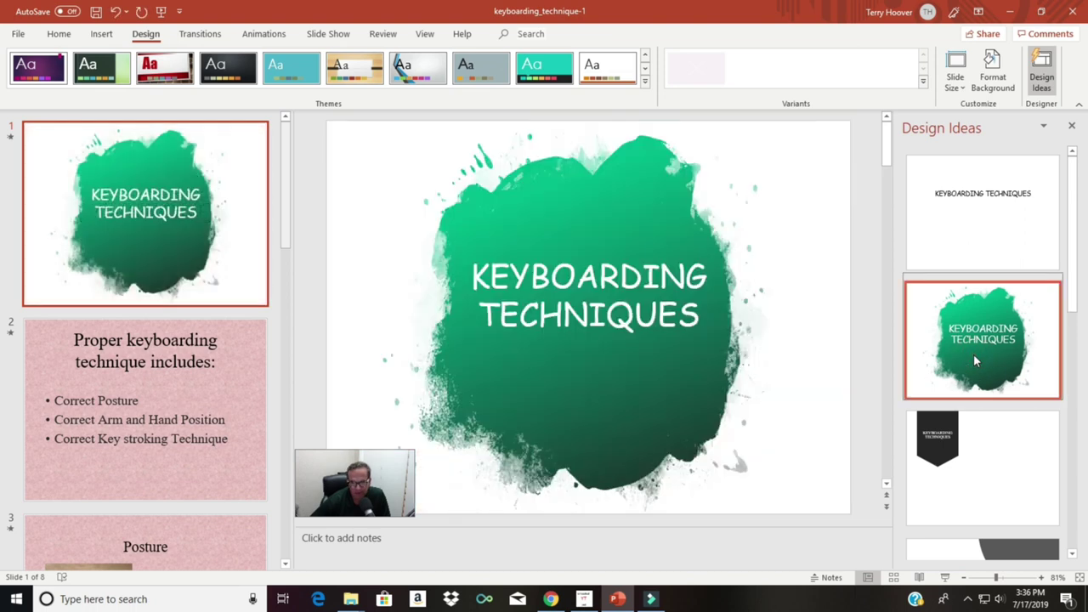